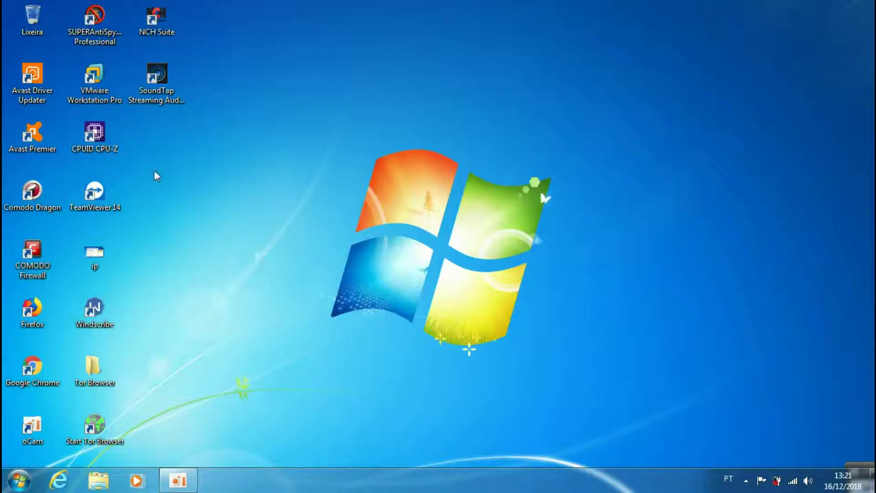
# Open Avast Premier and go to its Escaneamentos page within the protection features.
pyautogui.doubleClick(31, 135)
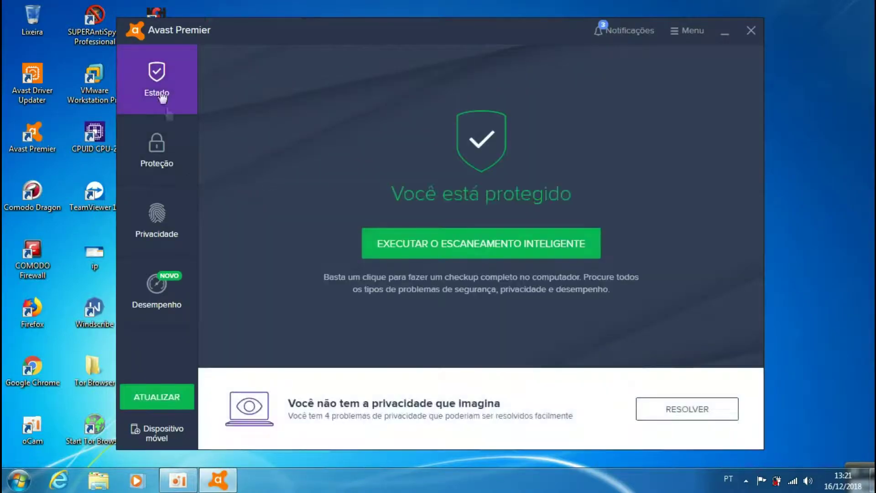
pyautogui.click(158, 153)
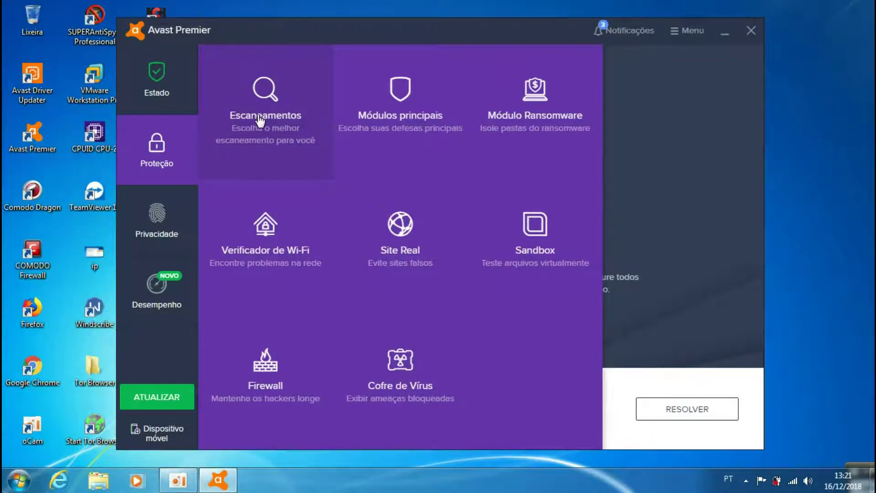
pyautogui.click(259, 118)
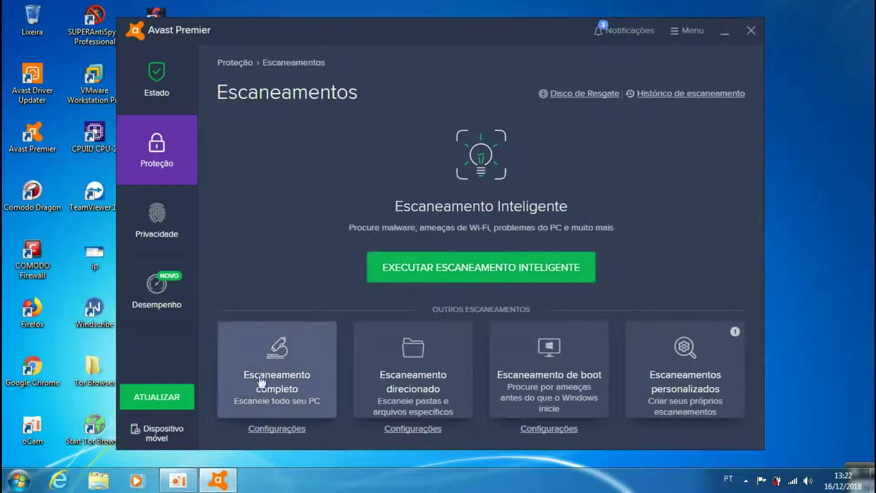
# Try the Escaneamento completo of the PC, cancel the run and dismiss its report.
pyautogui.click(283, 370)
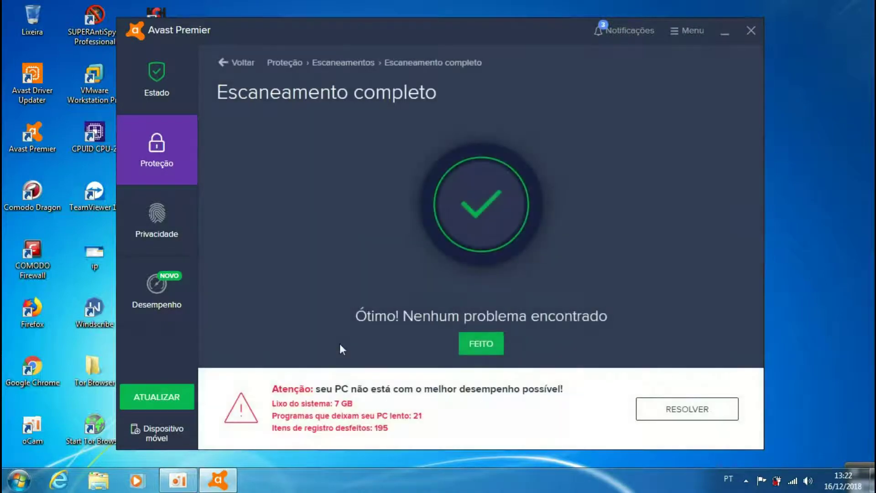
pyautogui.click(479, 344)
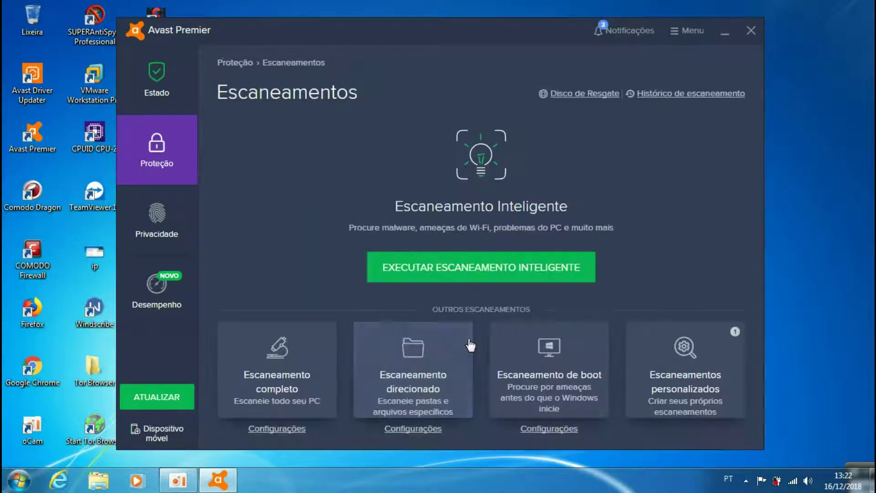
pyautogui.click(288, 371)
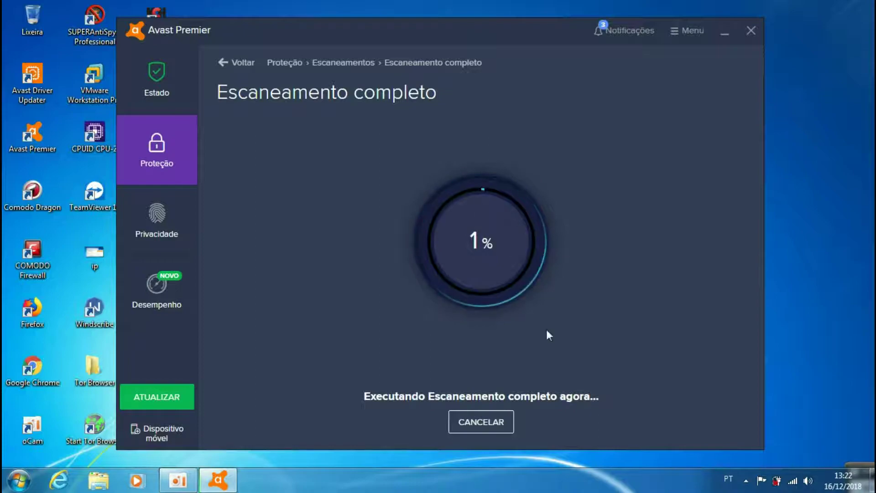
pyautogui.click(480, 423)
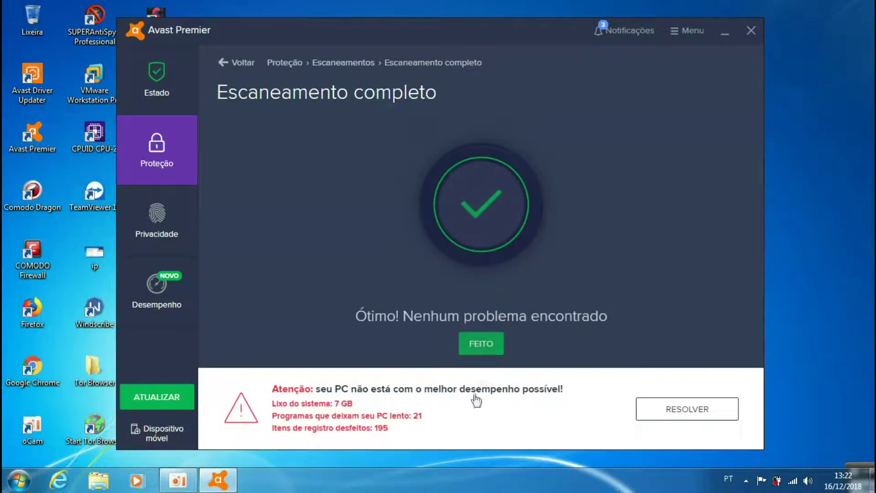
pyautogui.click(484, 347)
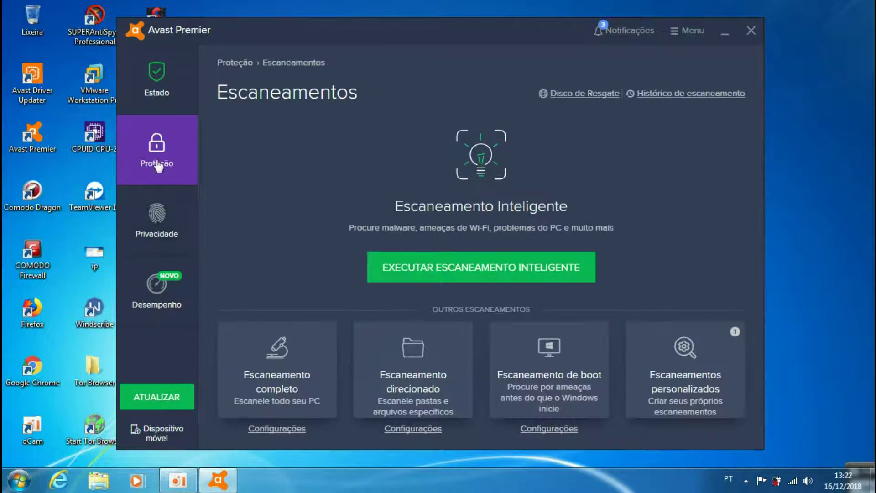
# View the Verificador de Wi-Fi page among the protection features.
pyautogui.click(157, 212)
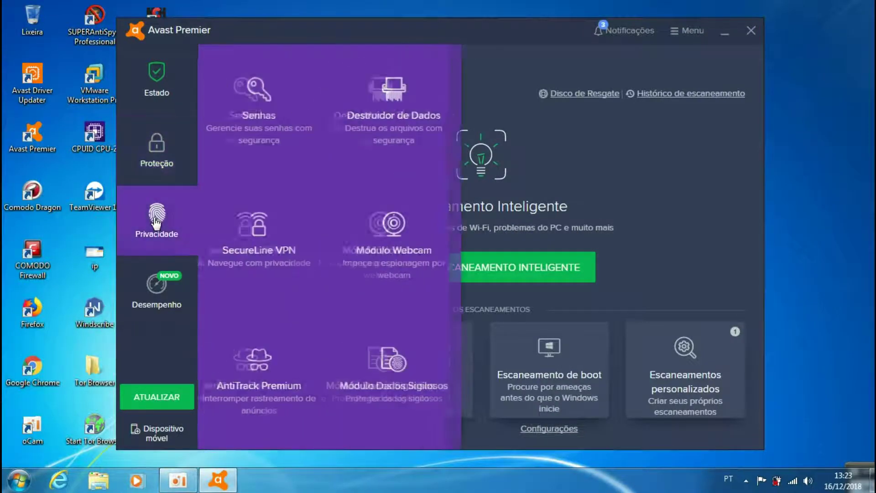
pyautogui.click(150, 153)
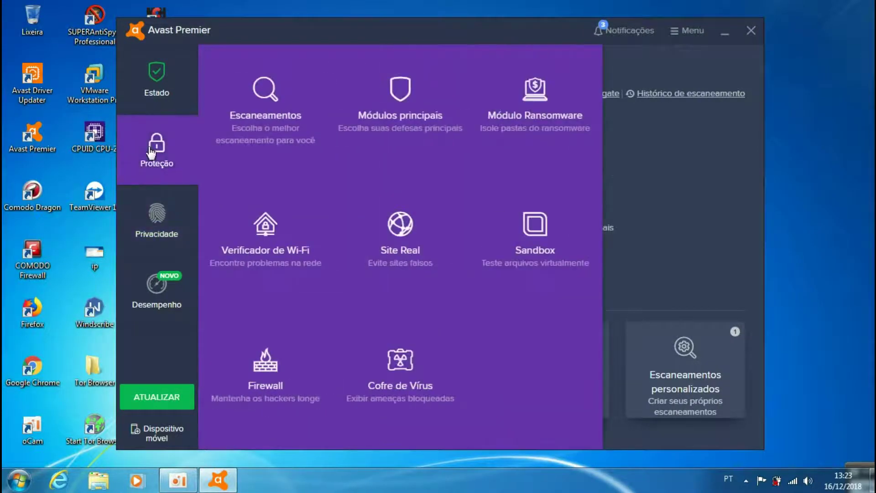
pyautogui.click(259, 232)
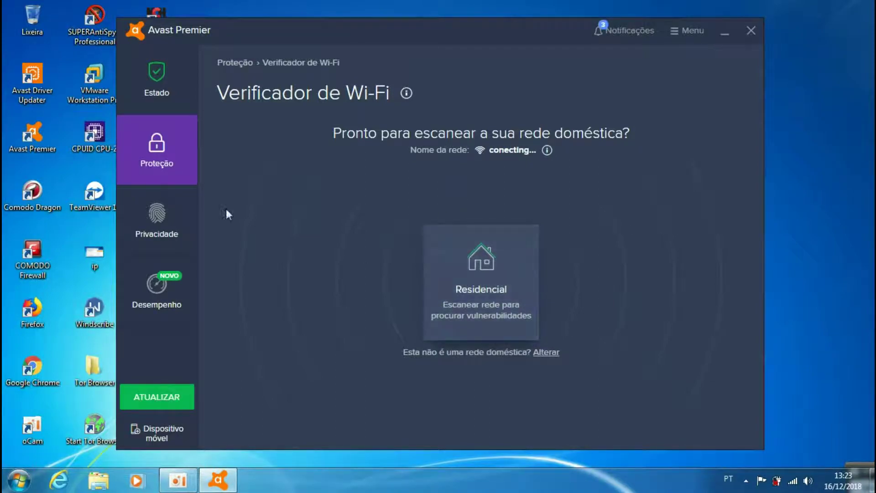
# Review the Módulos principais and the deactivation choices of Módulo Arquivo, leaving them without choosing one.
pyautogui.click(160, 93)
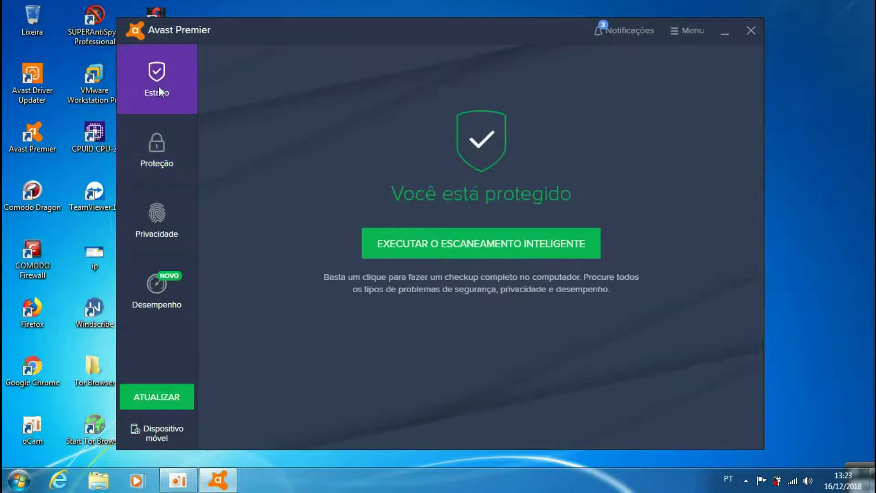
pyautogui.click(158, 154)
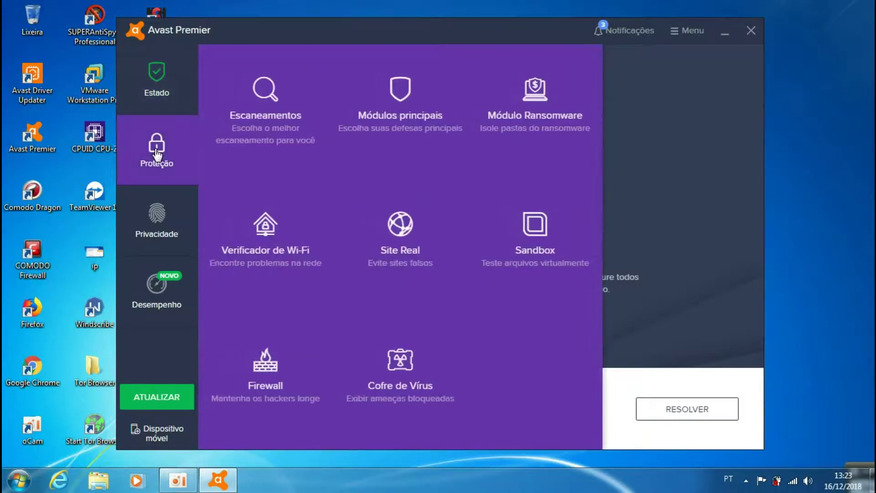
pyautogui.click(400, 122)
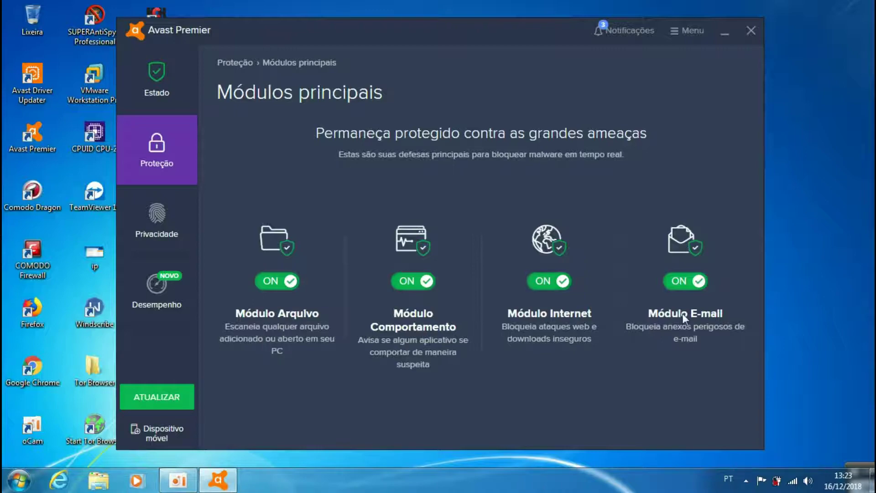
pyautogui.click(285, 283)
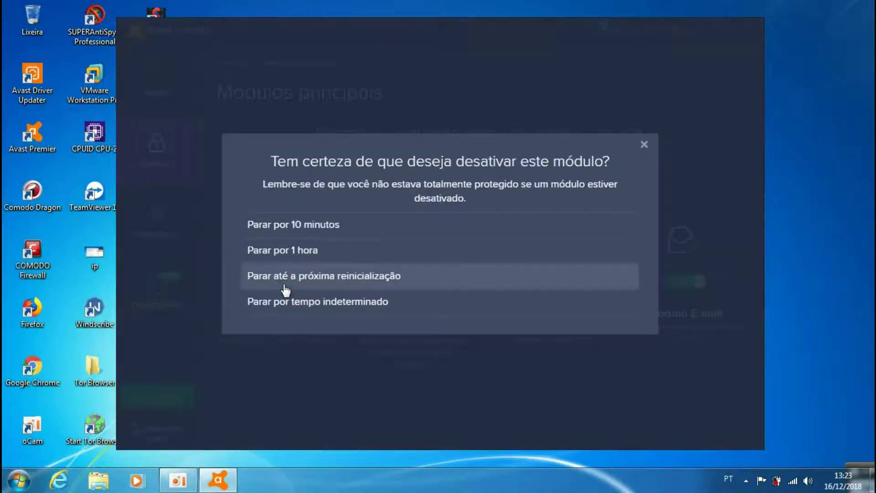
pyautogui.click(645, 146)
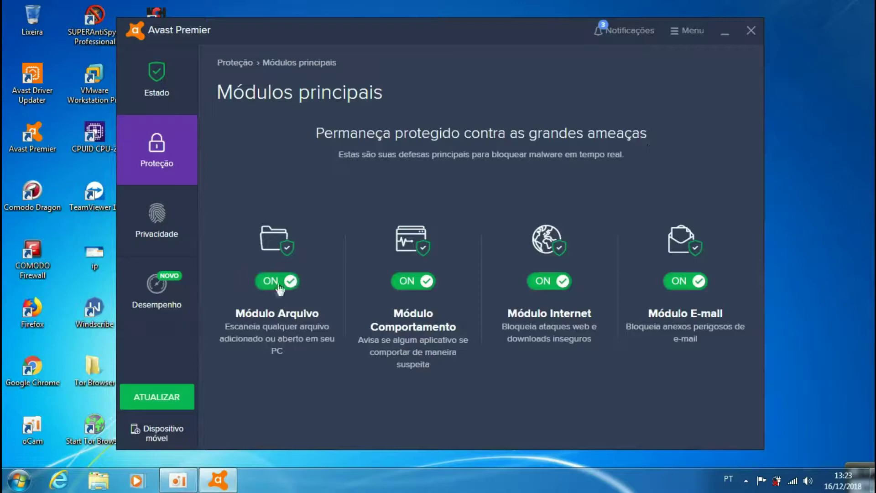
# Review the protected folders in Módulo Ransomware and the Site Real protection page.
pyautogui.click(164, 154)
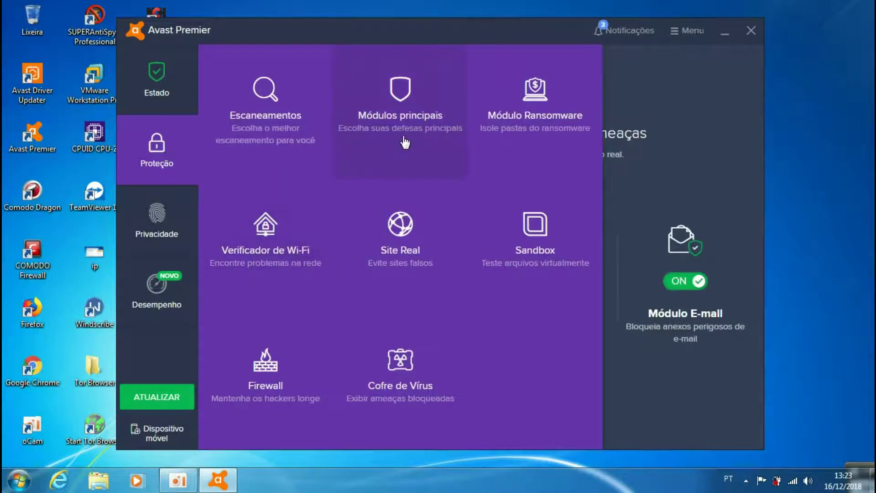
pyautogui.click(527, 120)
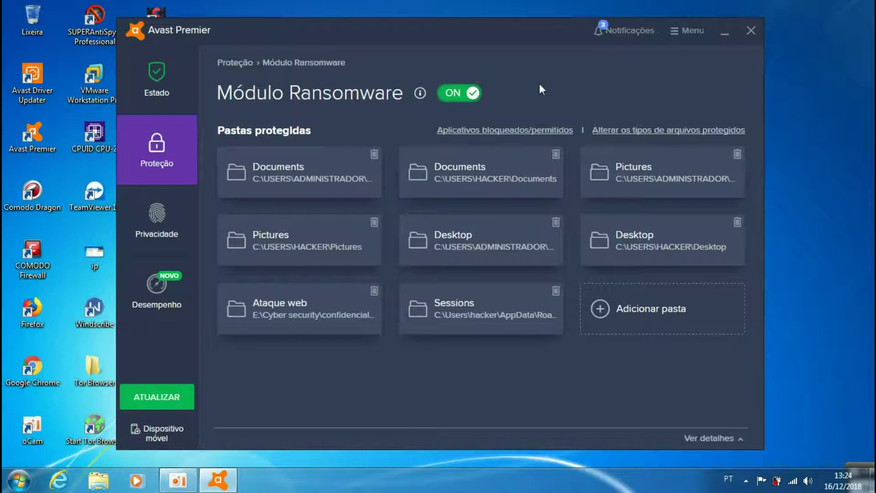
pyautogui.moveTo(175, 165)
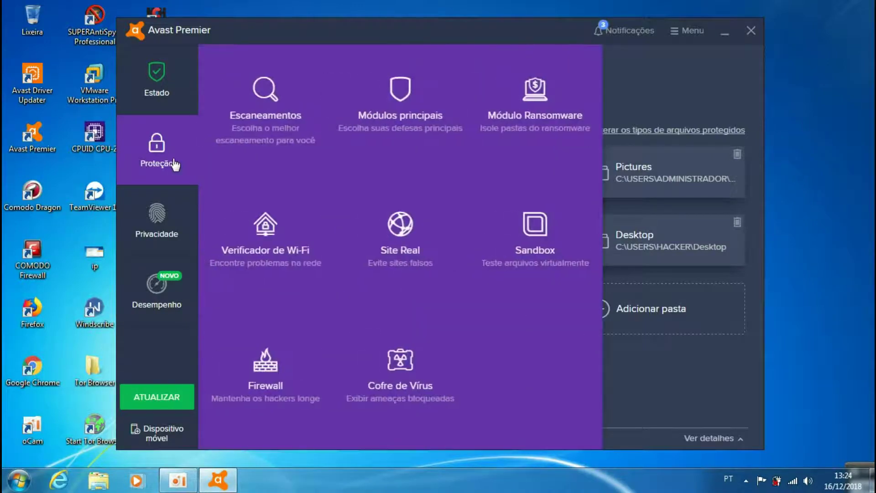
pyautogui.click(403, 235)
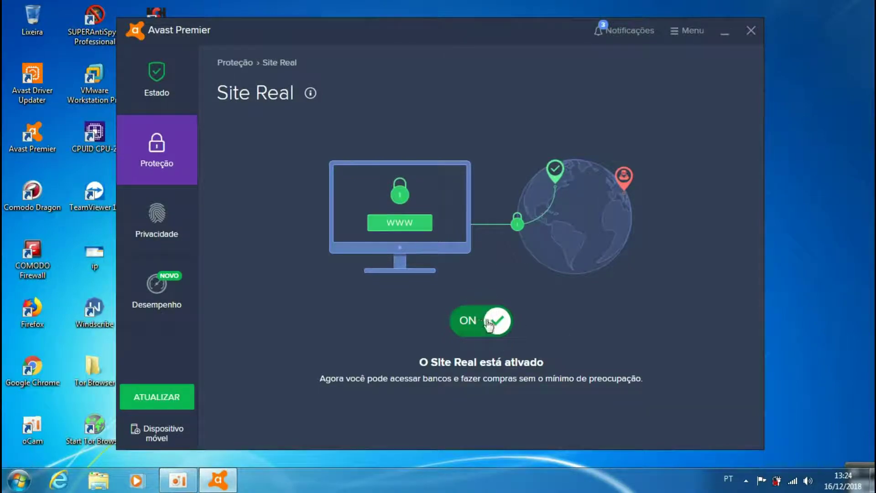
# View the Sandbox page and the Firewall's network profile and managed applications.
pyautogui.click(156, 169)
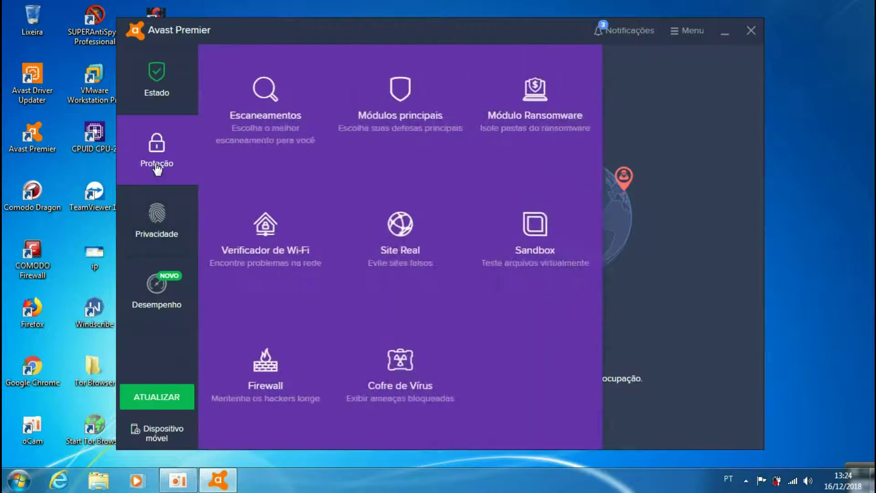
pyautogui.click(534, 247)
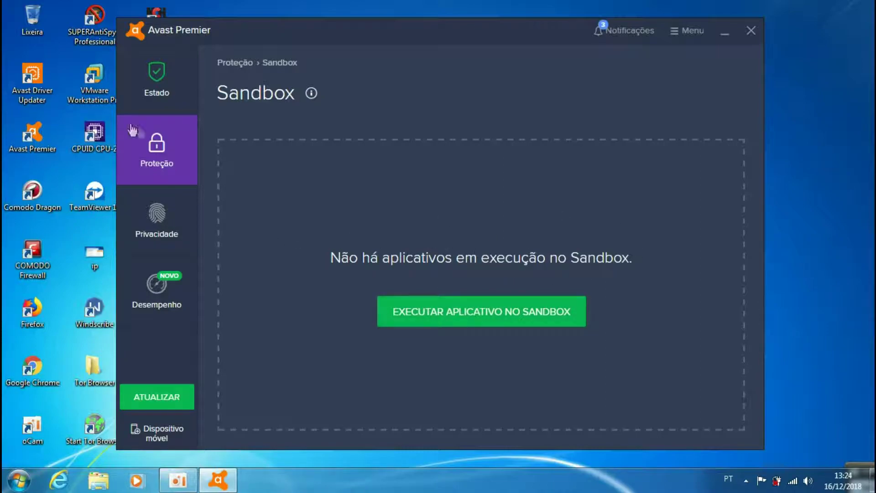
pyautogui.click(155, 157)
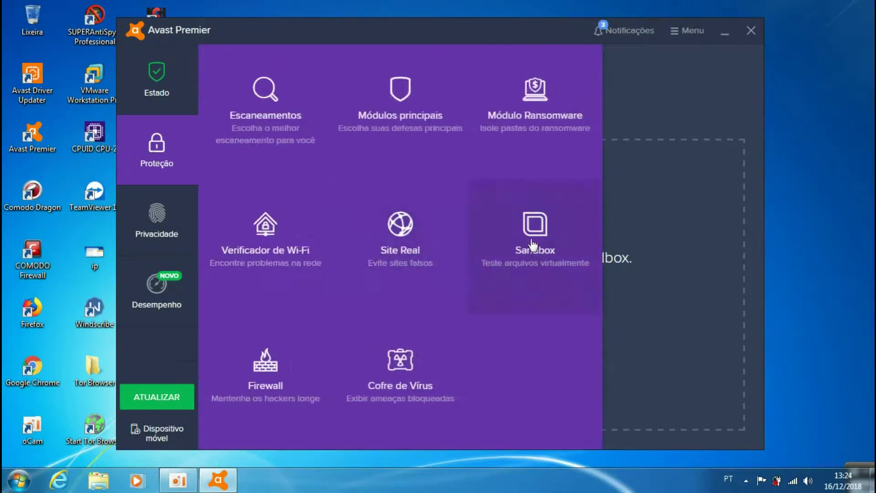
pyautogui.click(241, 392)
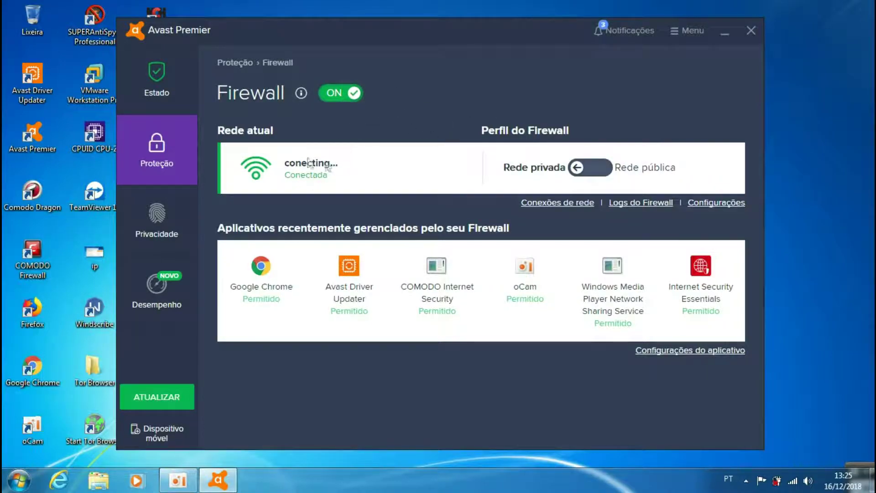
# Delete all stored threats from the Cofre de Vírus and confirm the deletion.
pyautogui.click(166, 169)
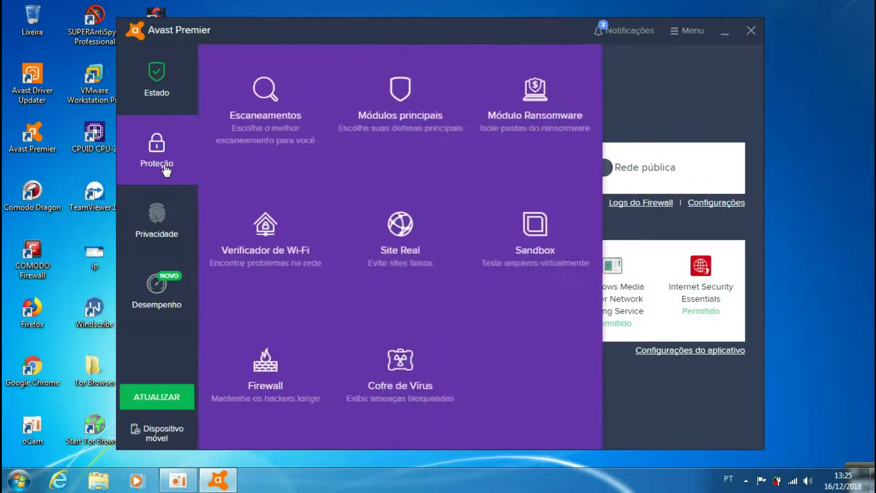
pyautogui.click(392, 388)
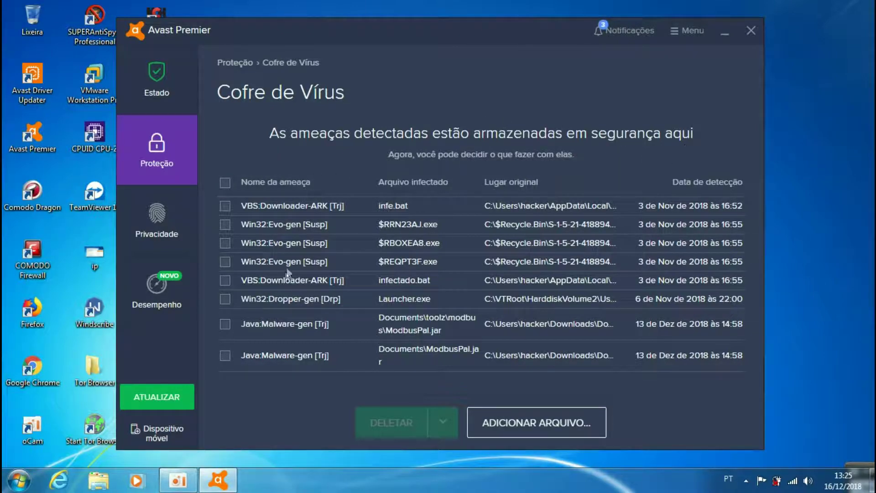
pyautogui.click(225, 183)
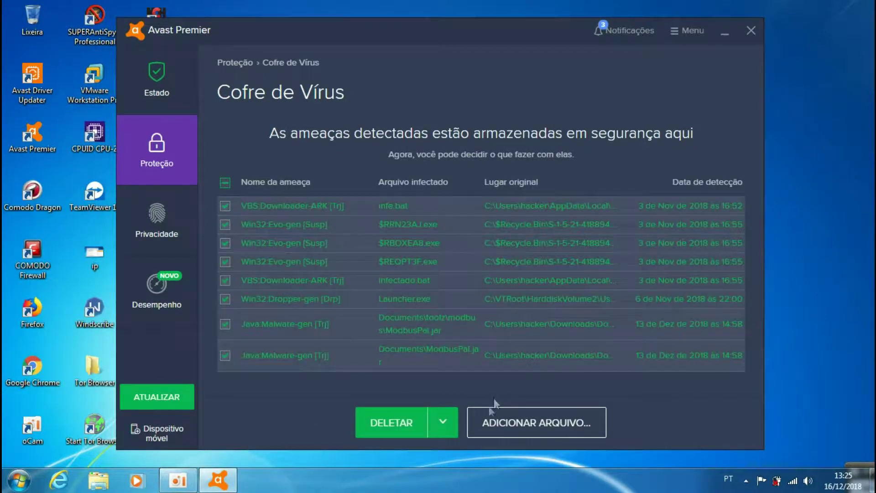
pyautogui.click(391, 421)
pyautogui.click(413, 261)
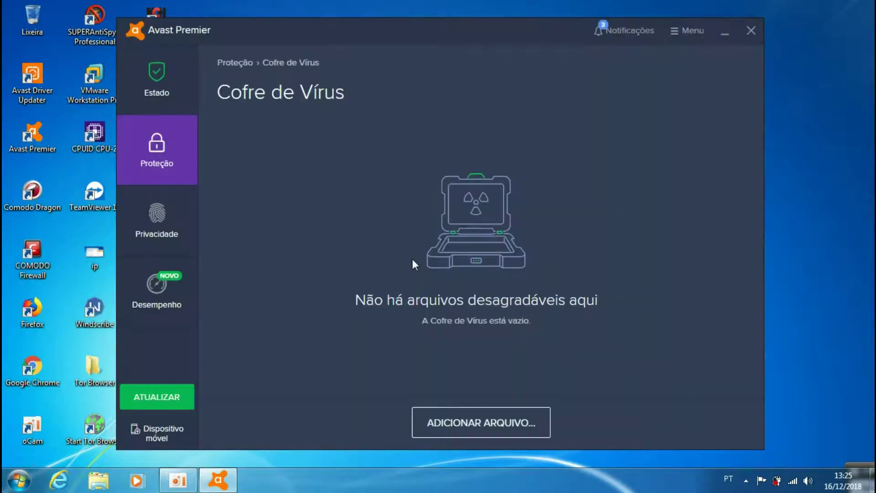
# Open the Senhas privacy feature and start its setup, up to the Google Chrome activation offer.
pyautogui.click(156, 232)
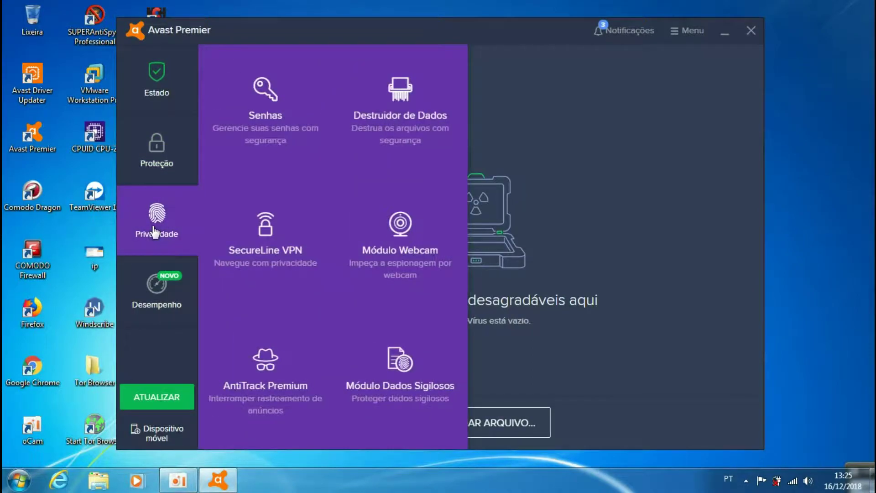
pyautogui.click(282, 121)
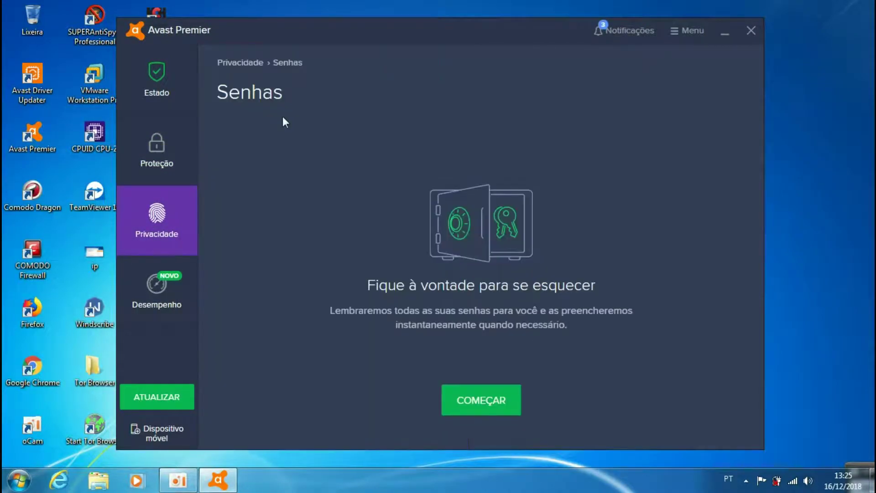
pyautogui.click(484, 395)
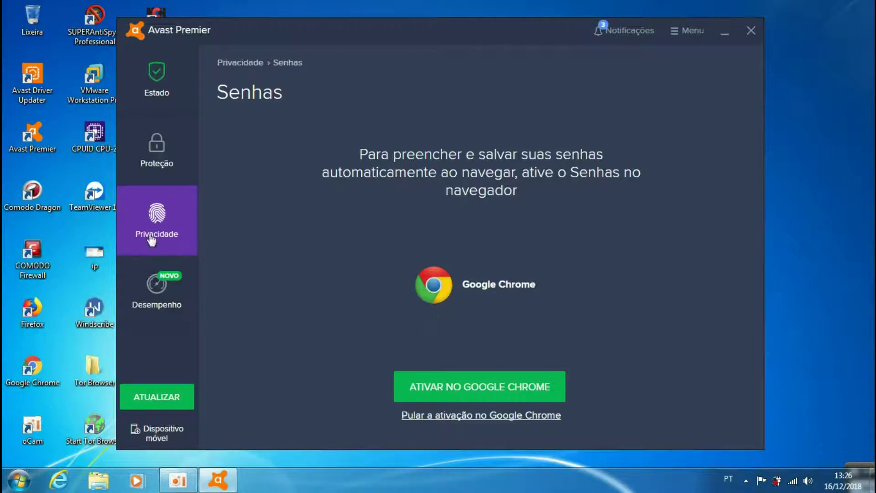
# View the erase choices of Destruidor de Dados and the SecureLine VPN page in the privacy features.
pyautogui.click(151, 239)
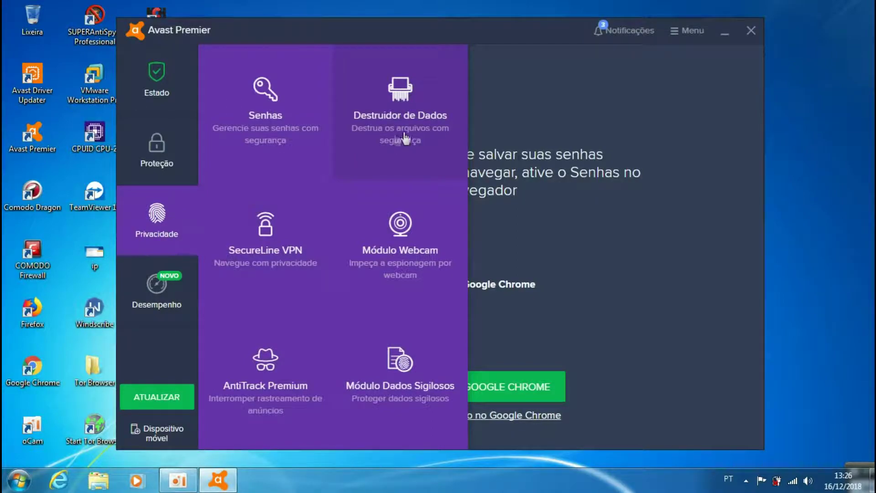
pyautogui.click(399, 121)
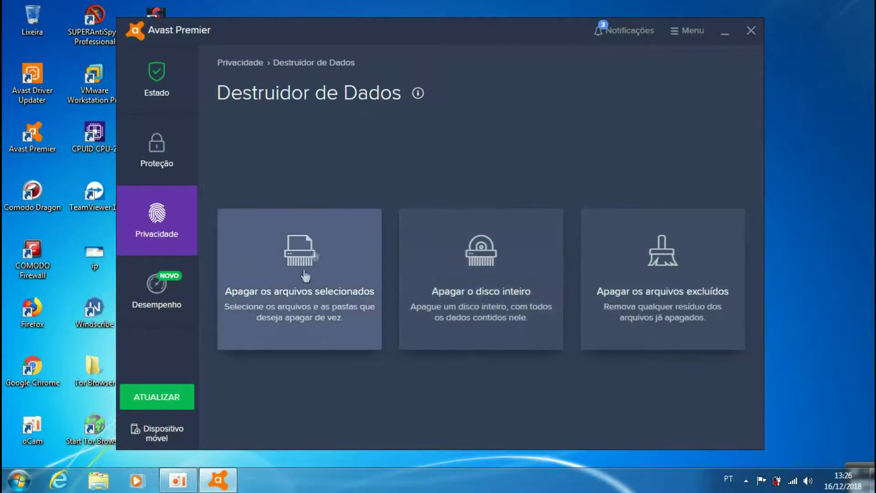
pyautogui.moveTo(174, 222)
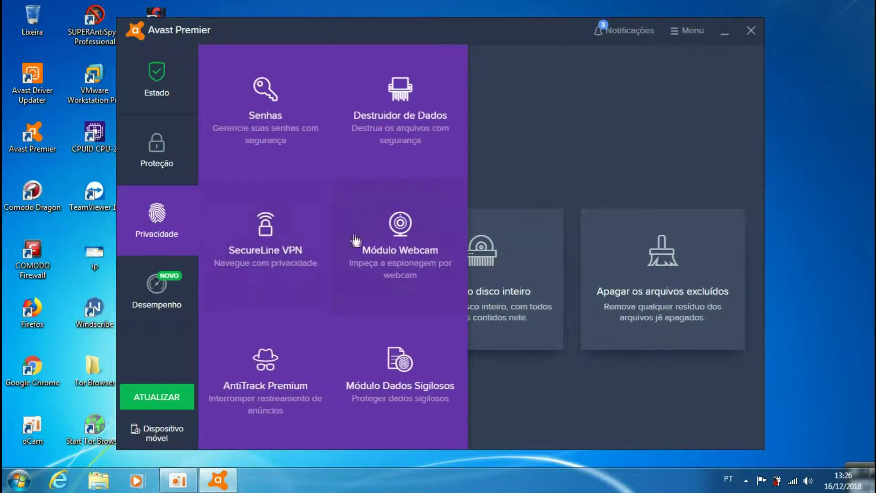
pyautogui.click(259, 250)
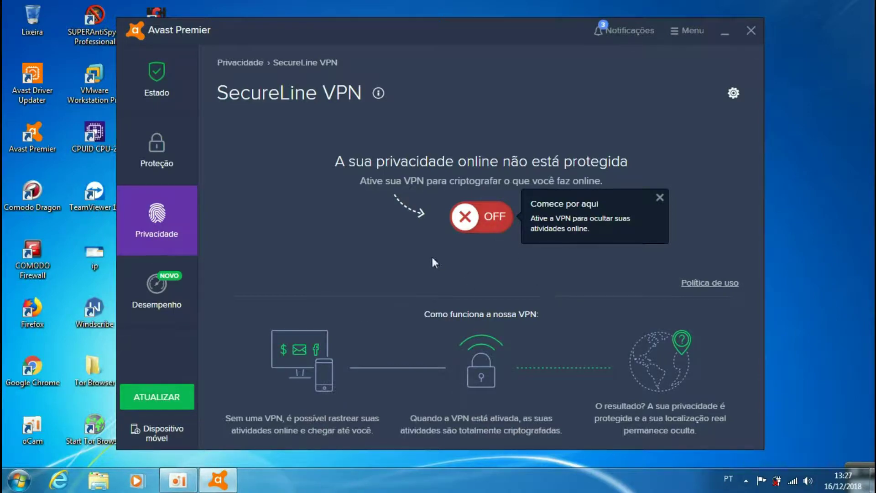
# View the Módulo Webcam page in the privacy features and examine its protection level options.
pyautogui.click(158, 224)
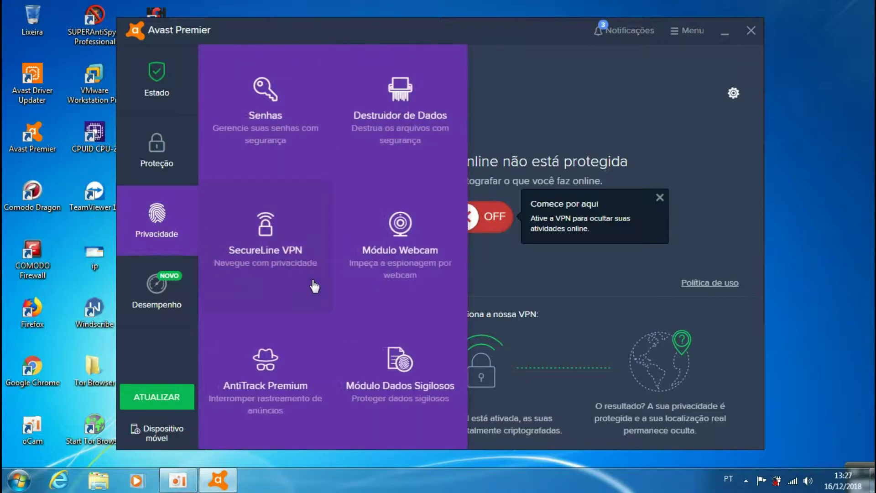
pyautogui.click(401, 264)
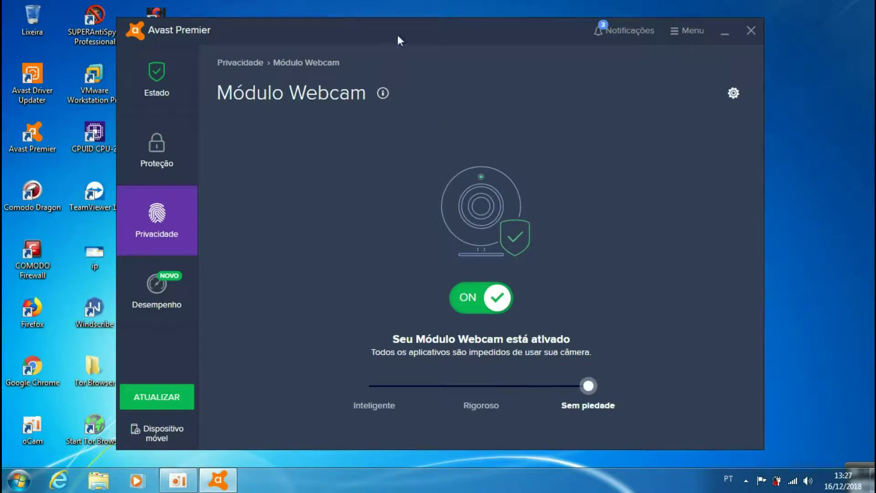
pyautogui.moveTo(386, 35)
pyautogui.mouseDown()
pyautogui.moveTo(388, 45)
pyautogui.moveTo(410, 44)
pyautogui.moveTo(394, 40)
pyautogui.mouseUp()
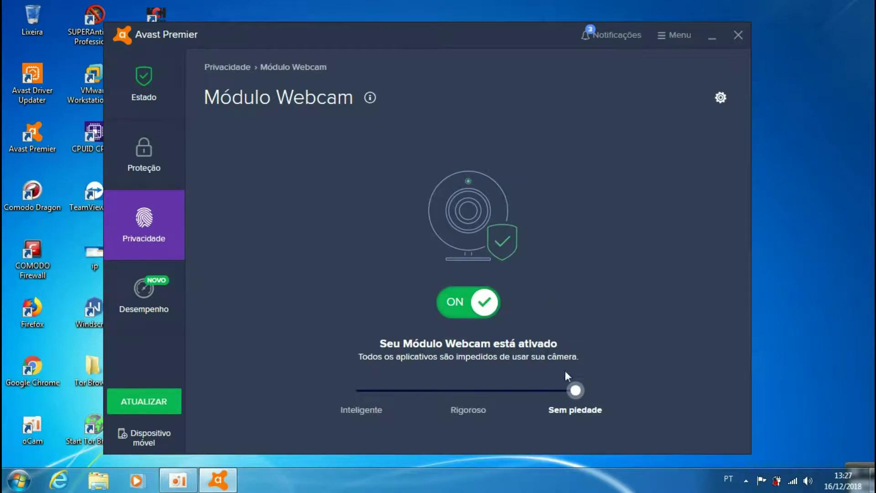
# View the AntiTrack Premium and Módulo Dados Sigilosos pages in the privacy features.
pyautogui.moveTo(163, 234)
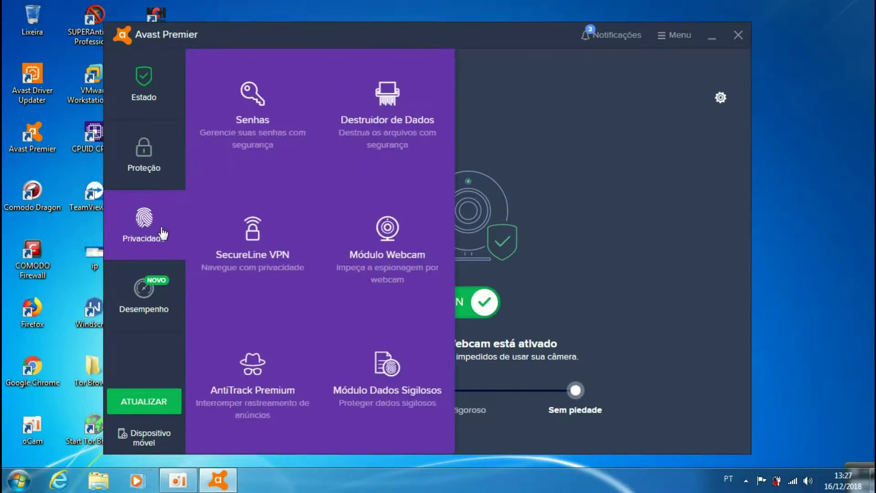
pyautogui.click(260, 387)
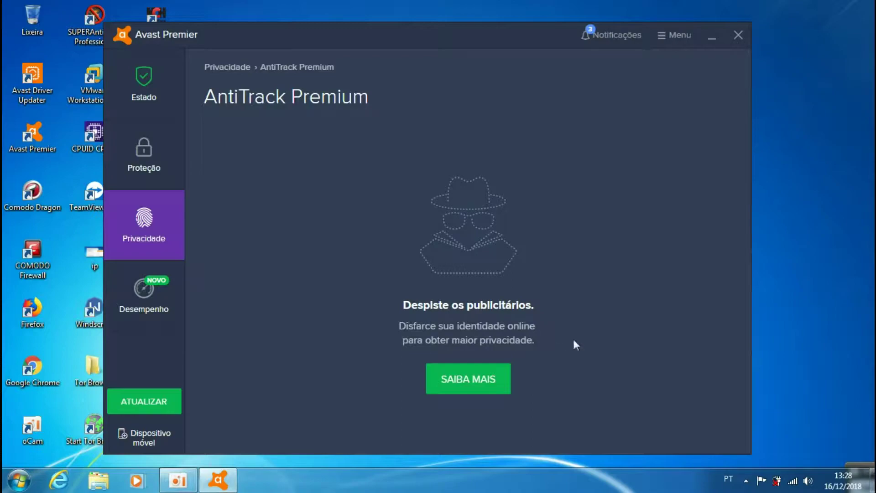
pyautogui.moveTo(127, 226)
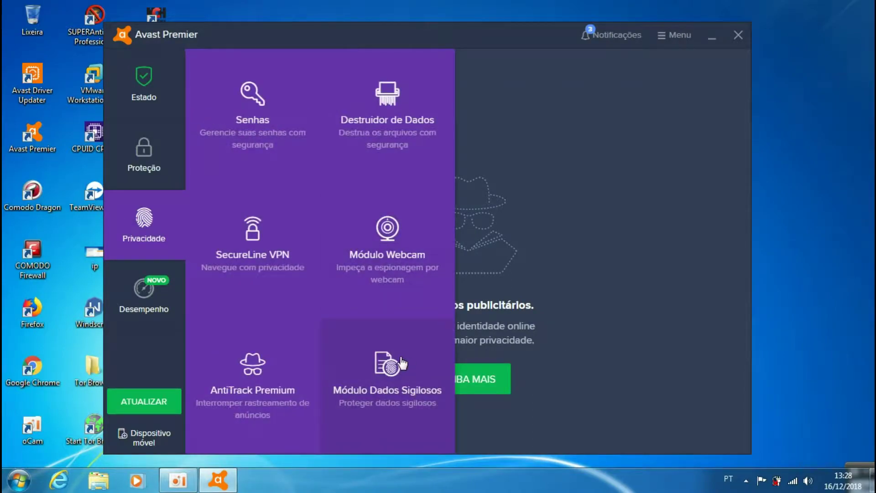
pyautogui.click(402, 363)
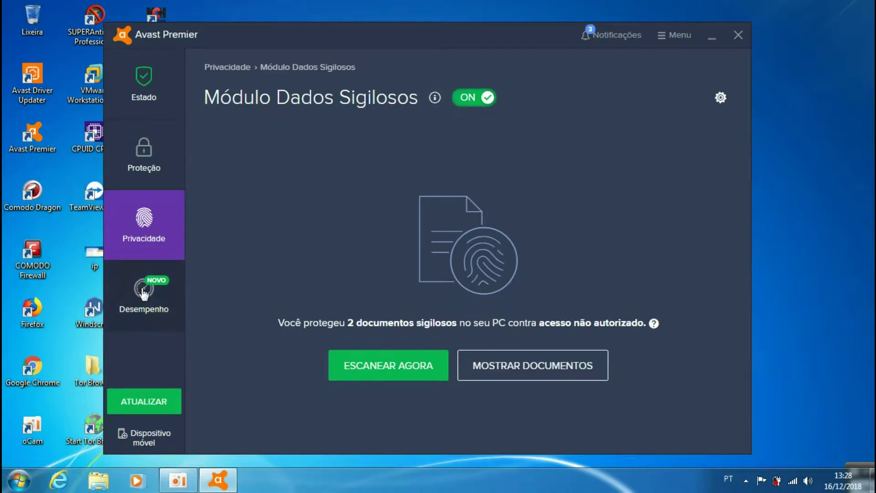
# View the Cleanup Premium and Driver Updater pages in the performance features.
pyautogui.moveTo(142, 295)
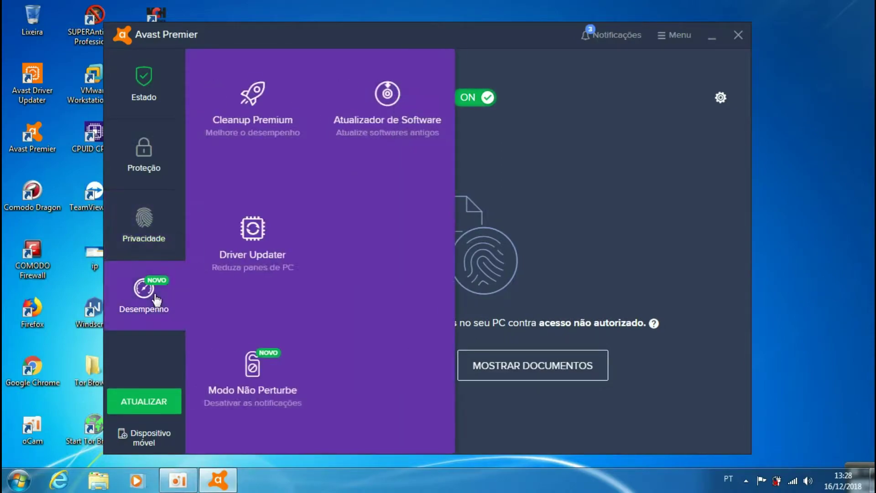
pyautogui.click(255, 98)
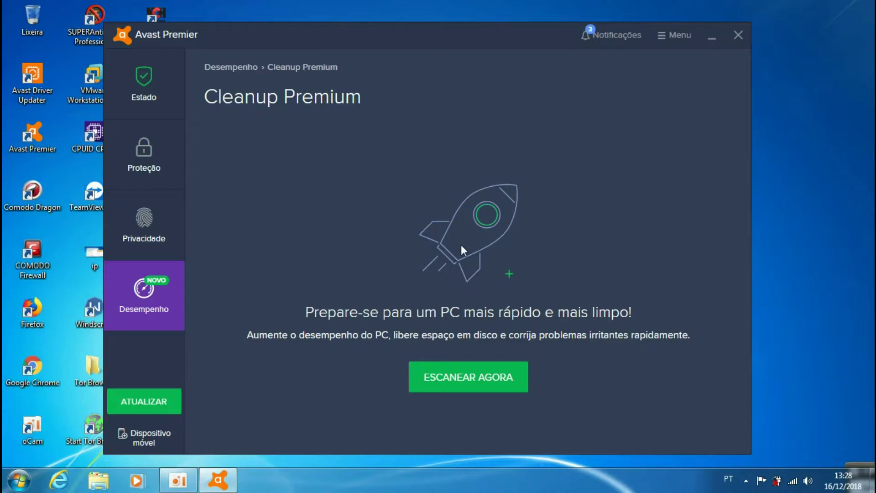
pyautogui.moveTo(141, 312)
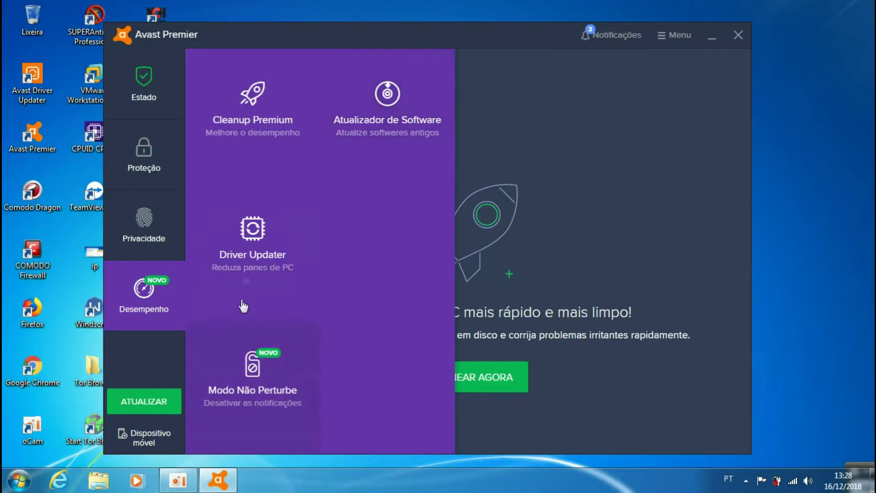
pyautogui.click(259, 262)
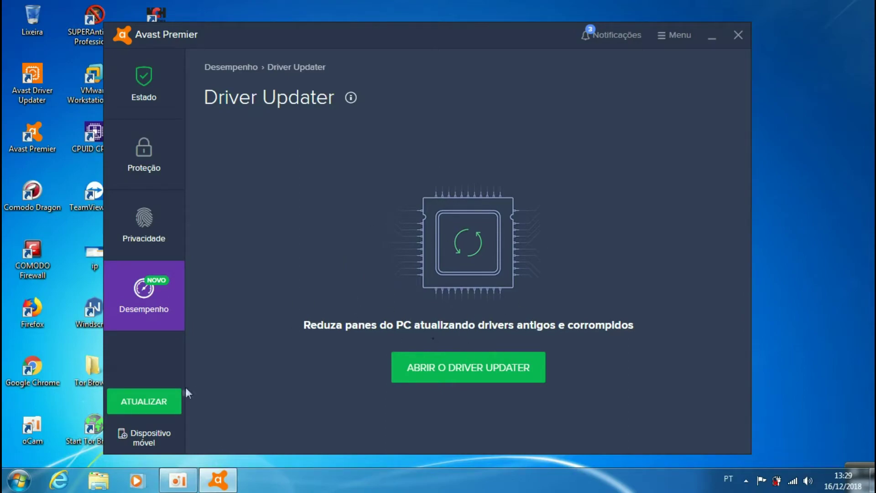
# Return to the Estado overview and close the Avast Premier window.
pyautogui.click(138, 86)
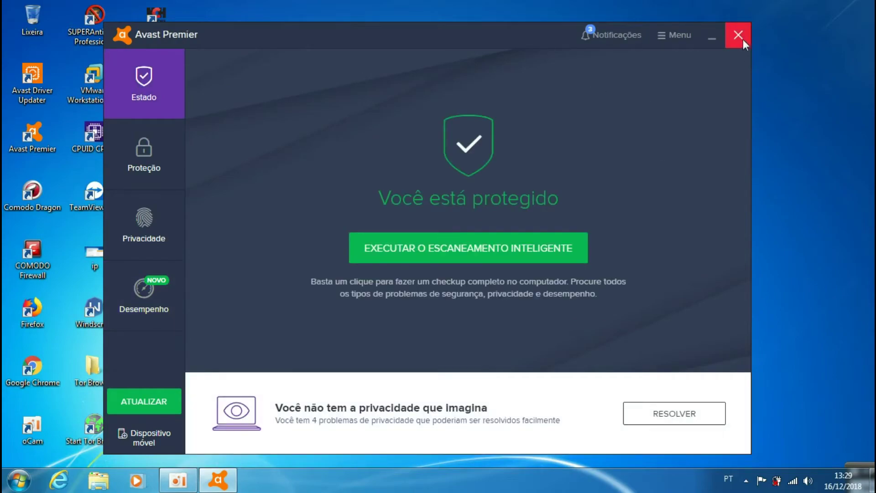
pyautogui.click(742, 40)
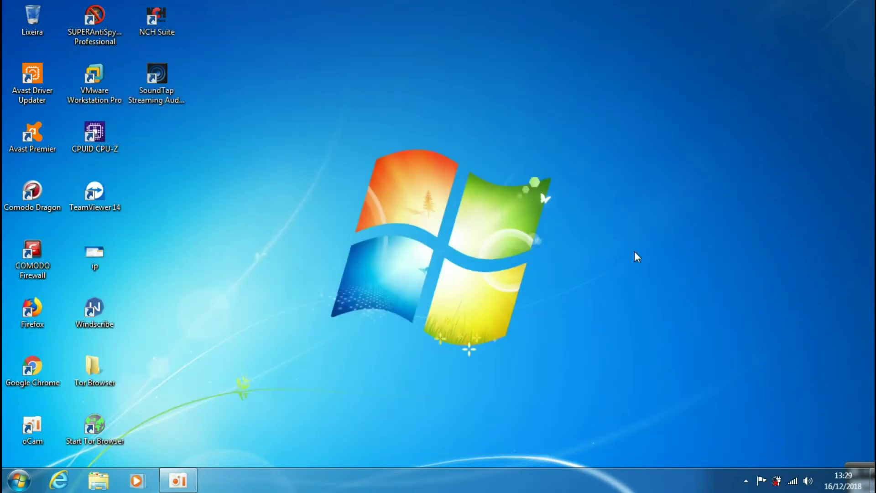